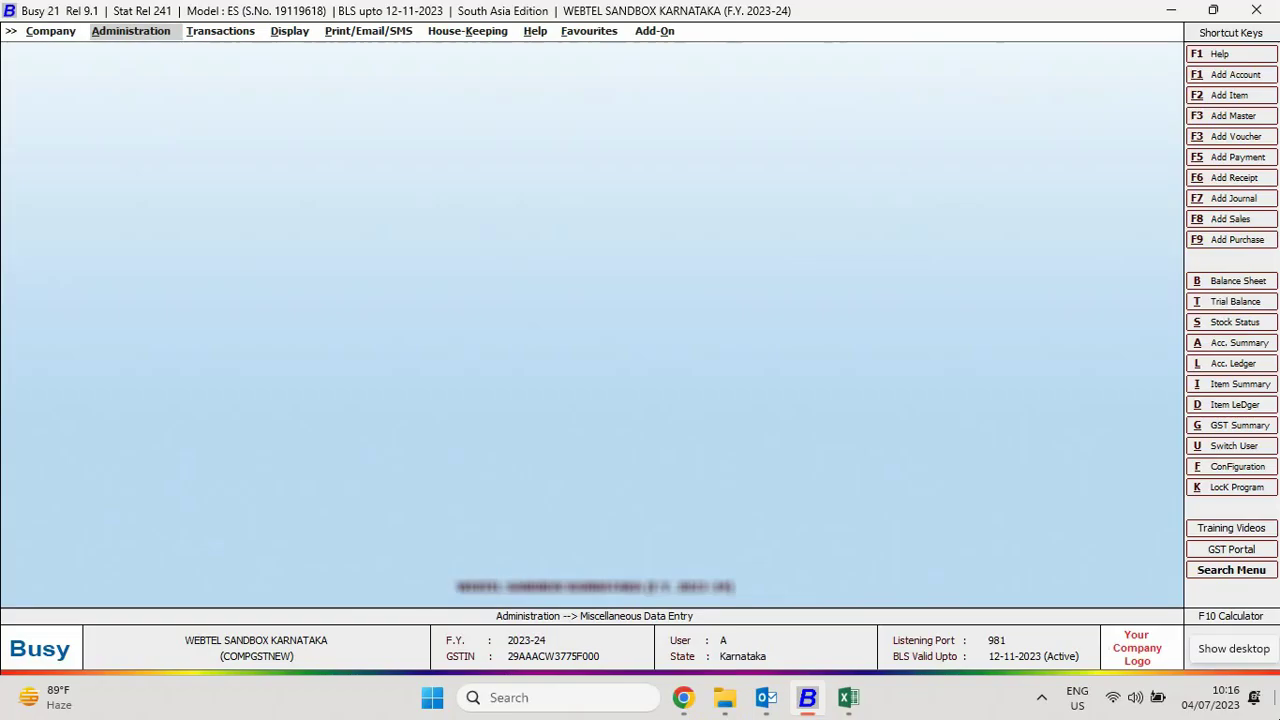
Launch Update Transport Details from Administration > Miscellaneous Data Entry.
key(Return)
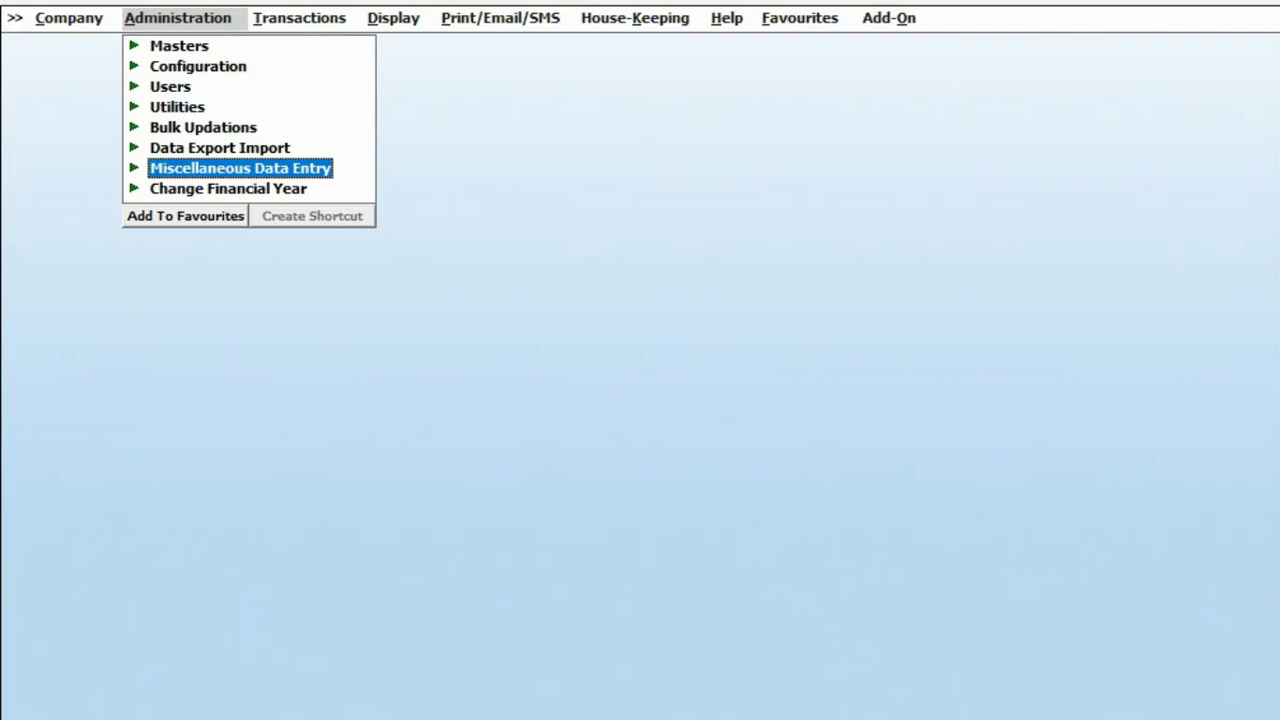
key(Return)
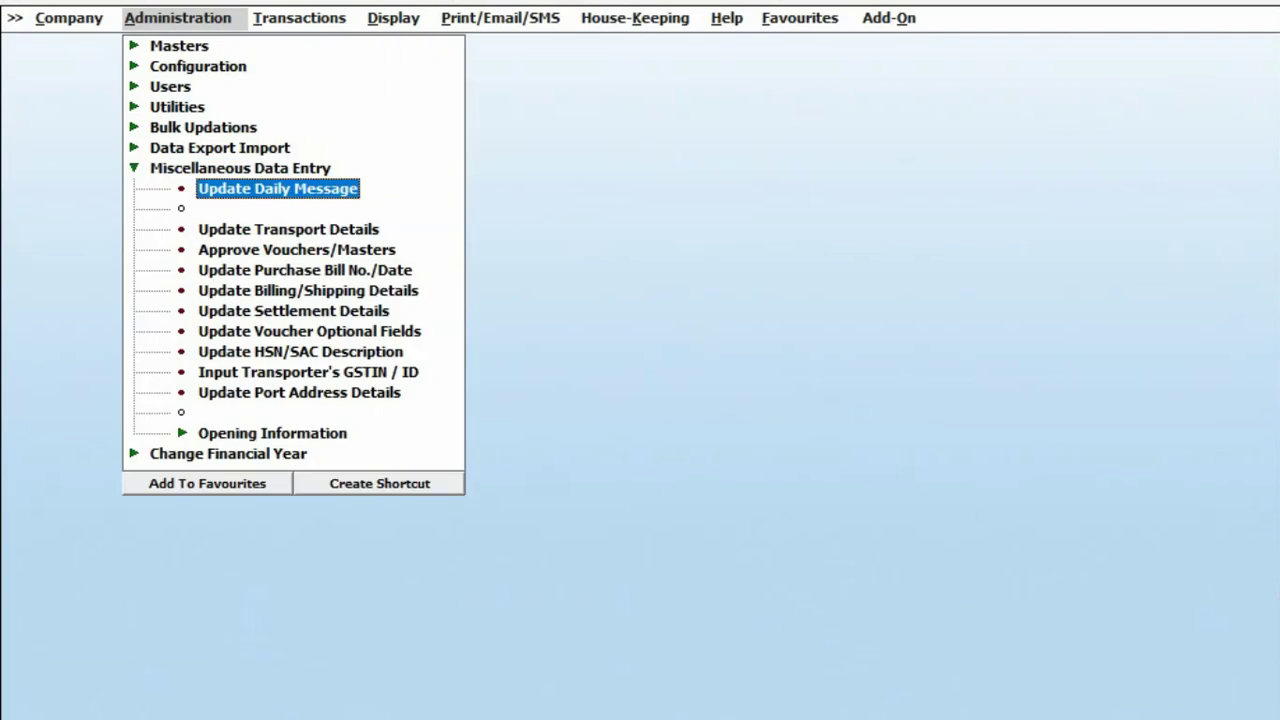
key(Down)
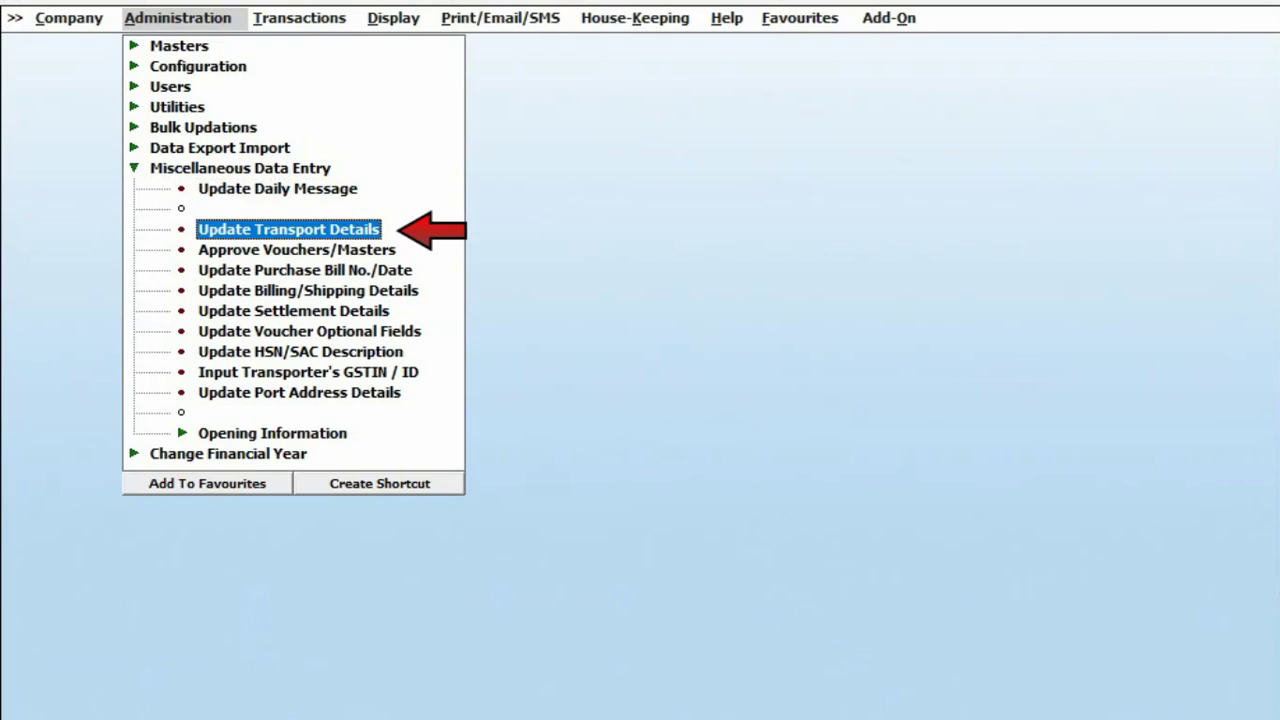
key(Return)
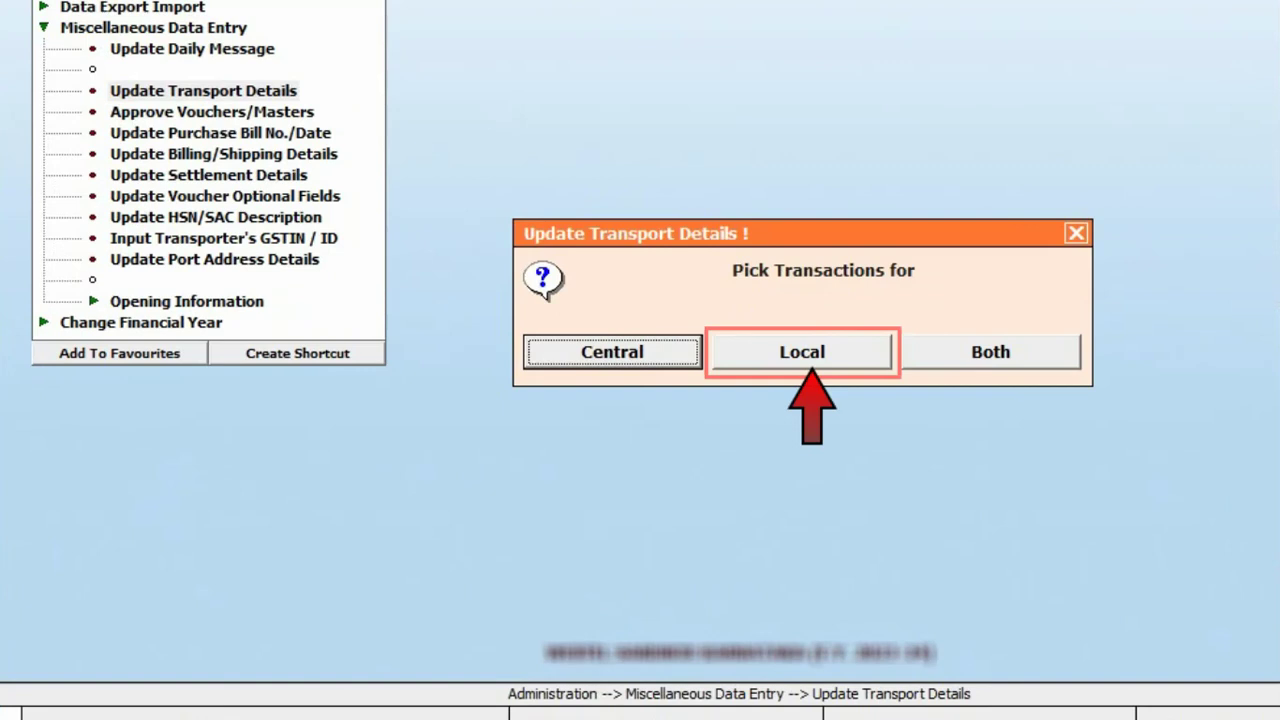
Select Both Central and Local transactions, All Parties, and date-wise voucher selection.
click(802, 352)
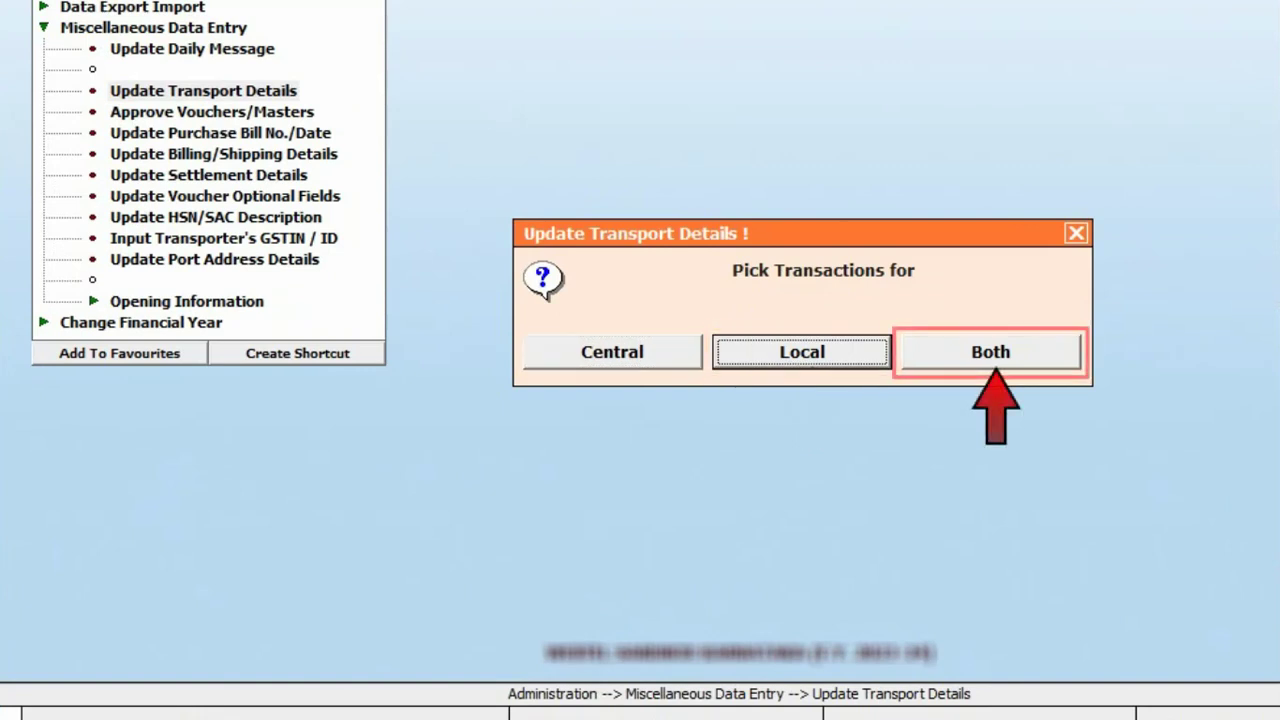
click(990, 352)
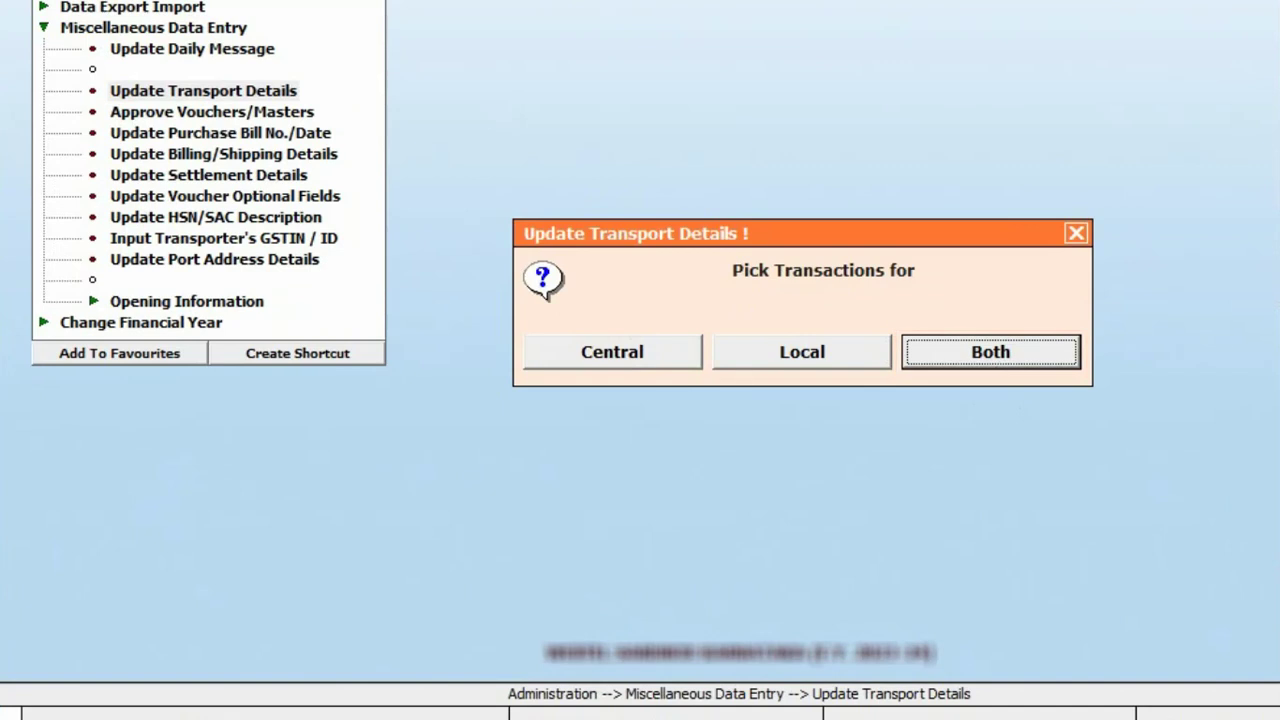
key(Return)
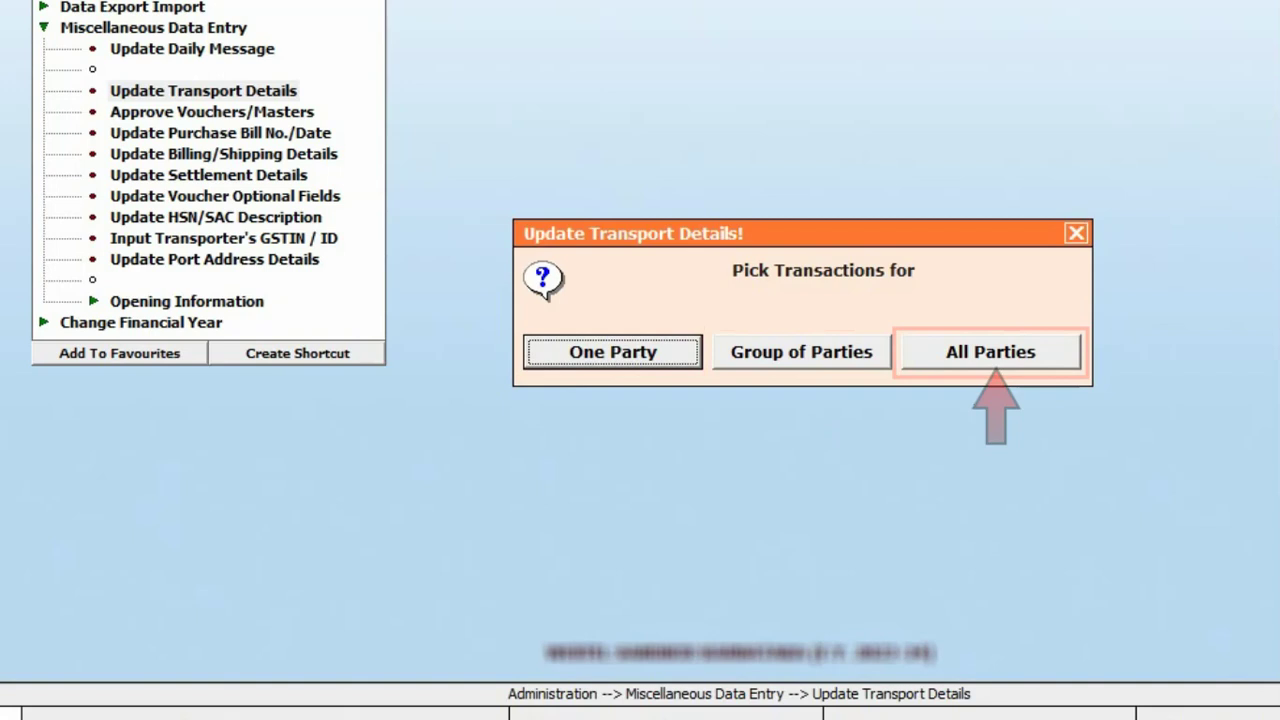
key(Right)
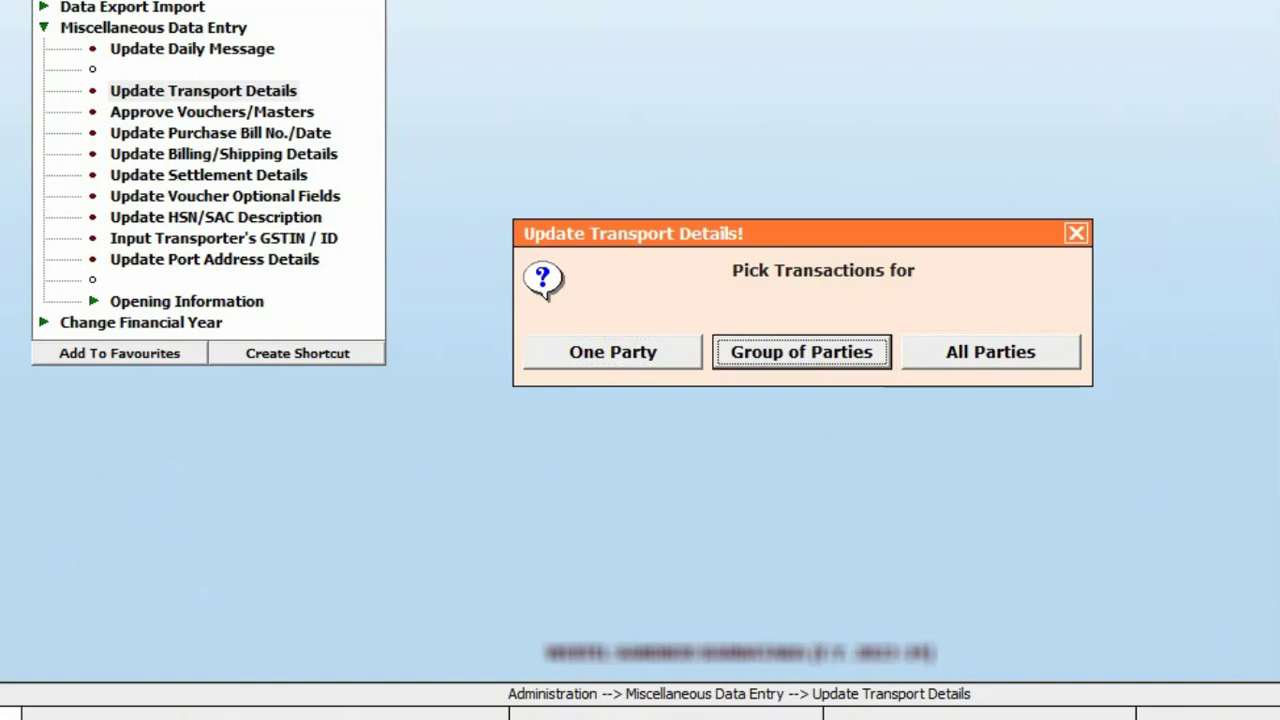
key(Right)
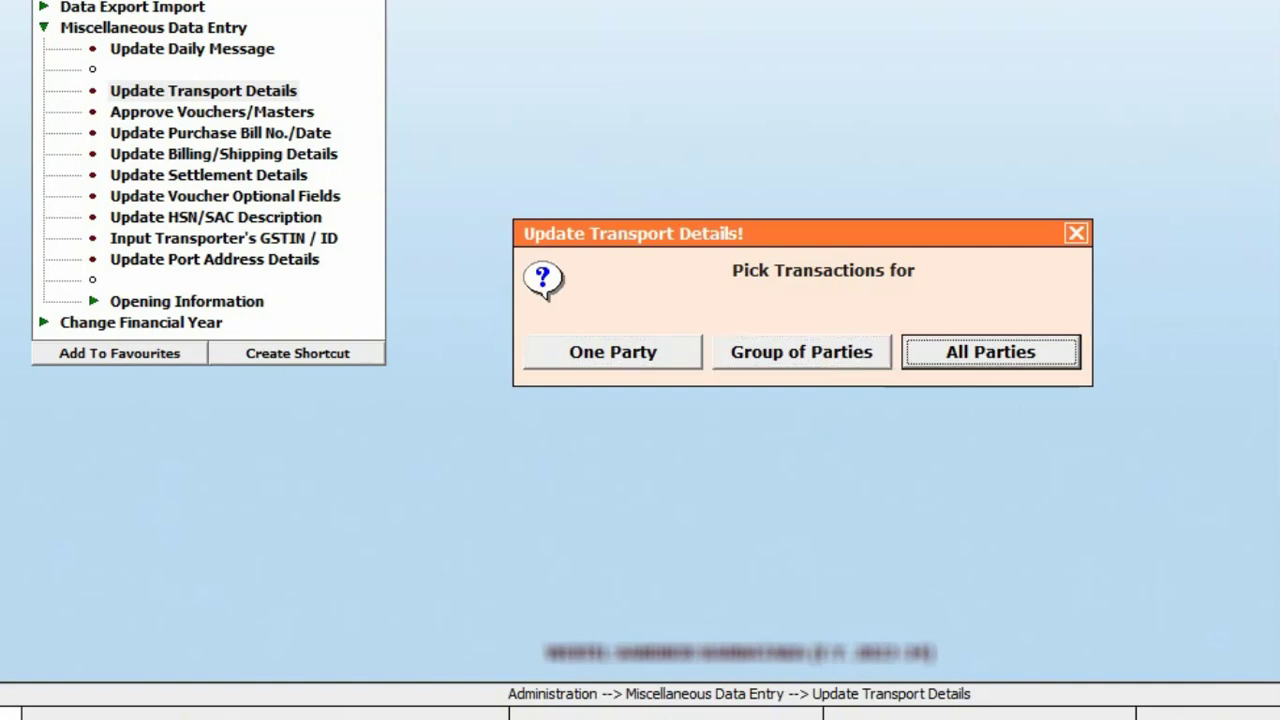
key(Return)
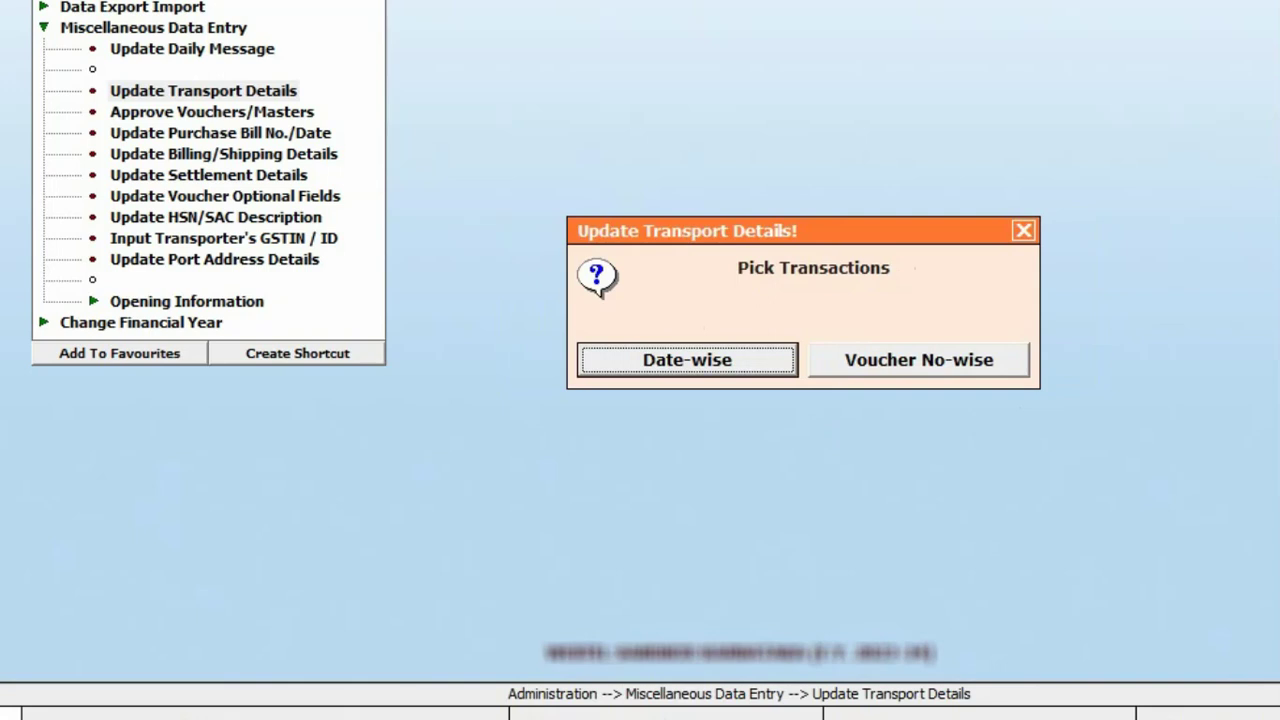
key(Right)
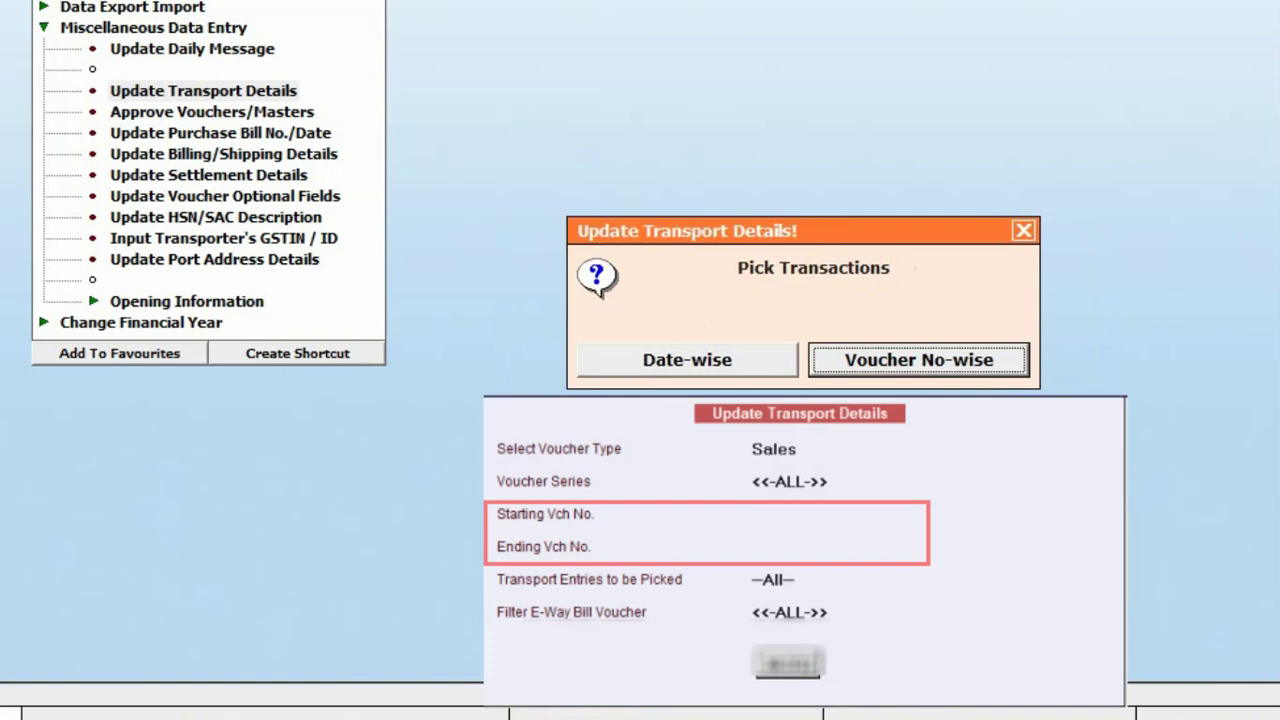
key(Left)
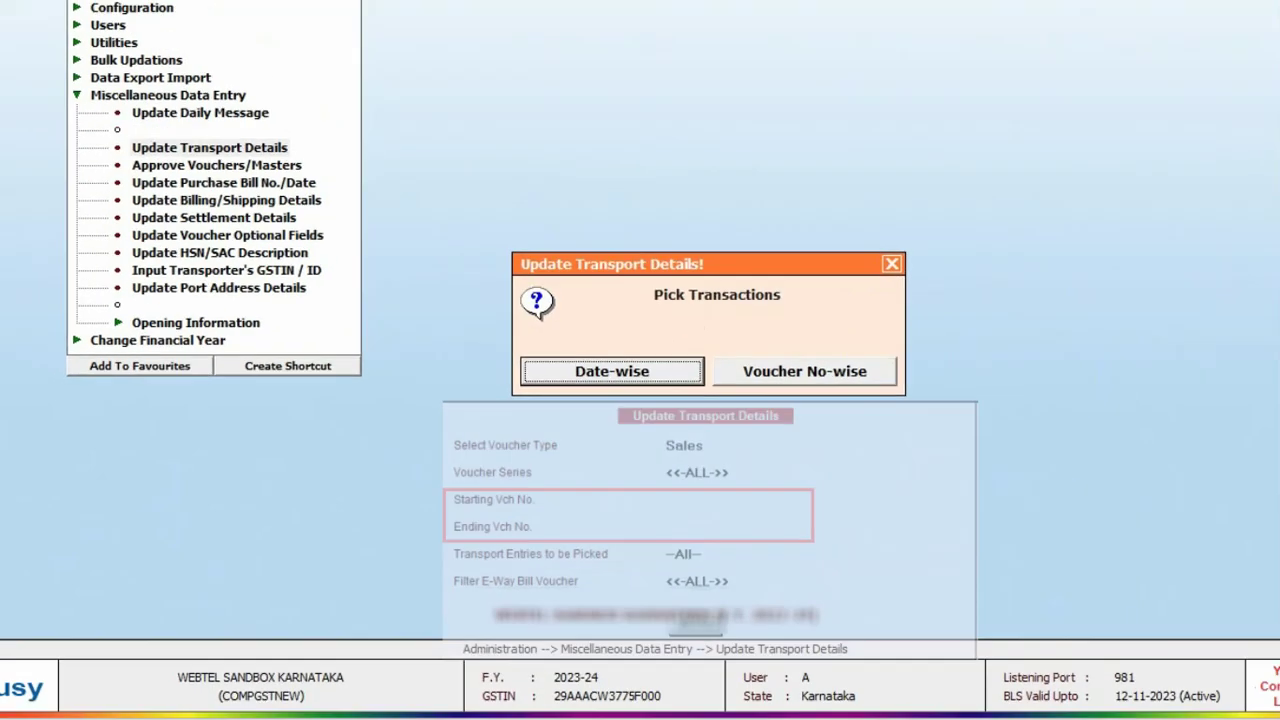
key(Return)
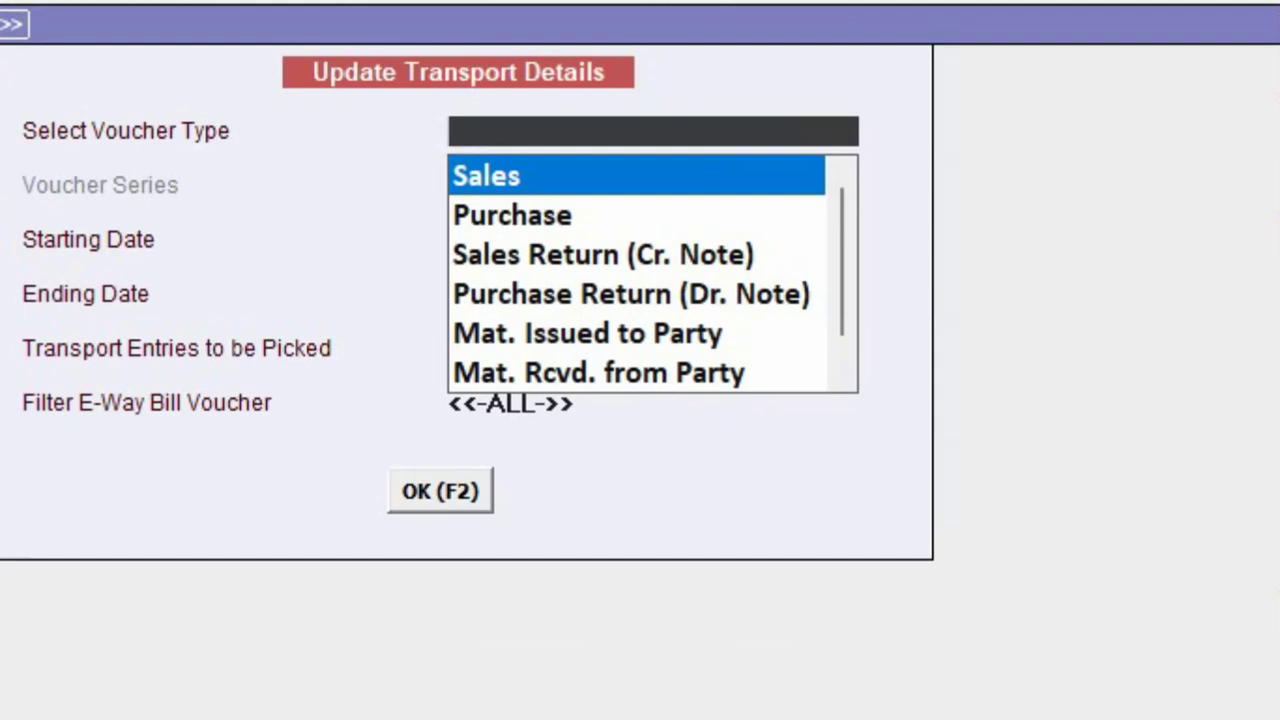
Choose voucher type Sales and series Main, keeping the default dates.
key(Return)
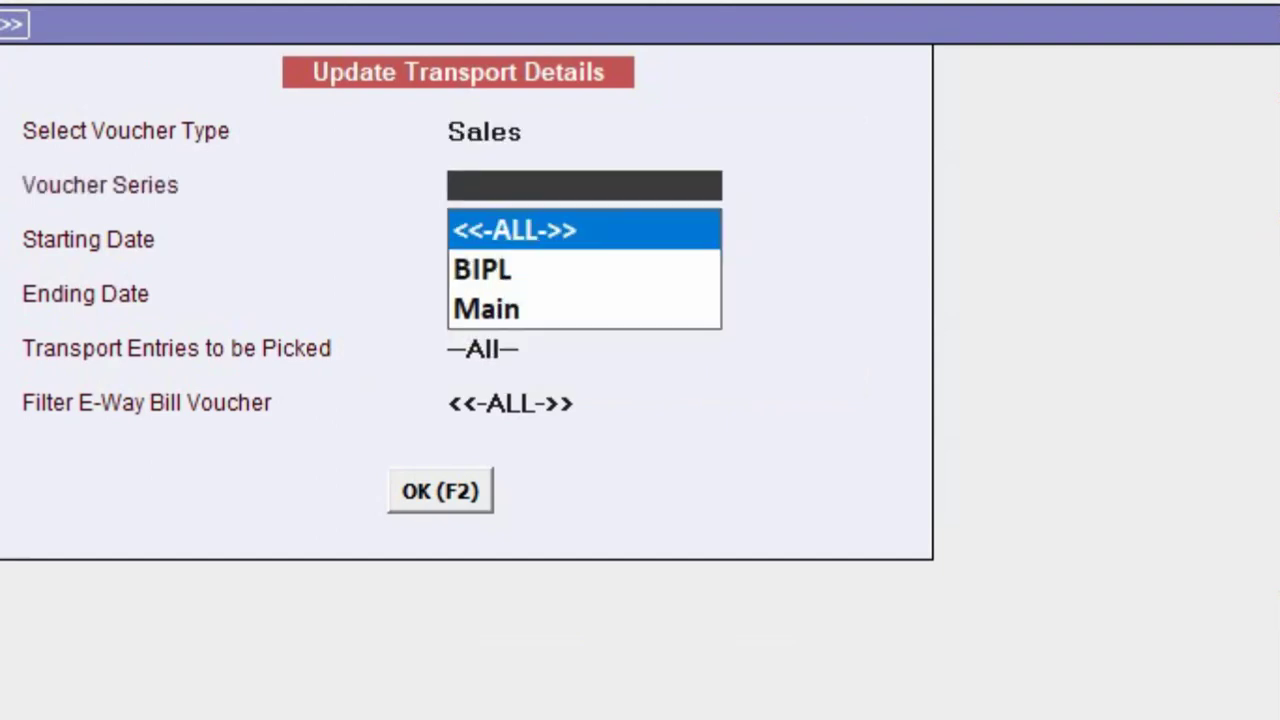
key(Down)
key(Down)
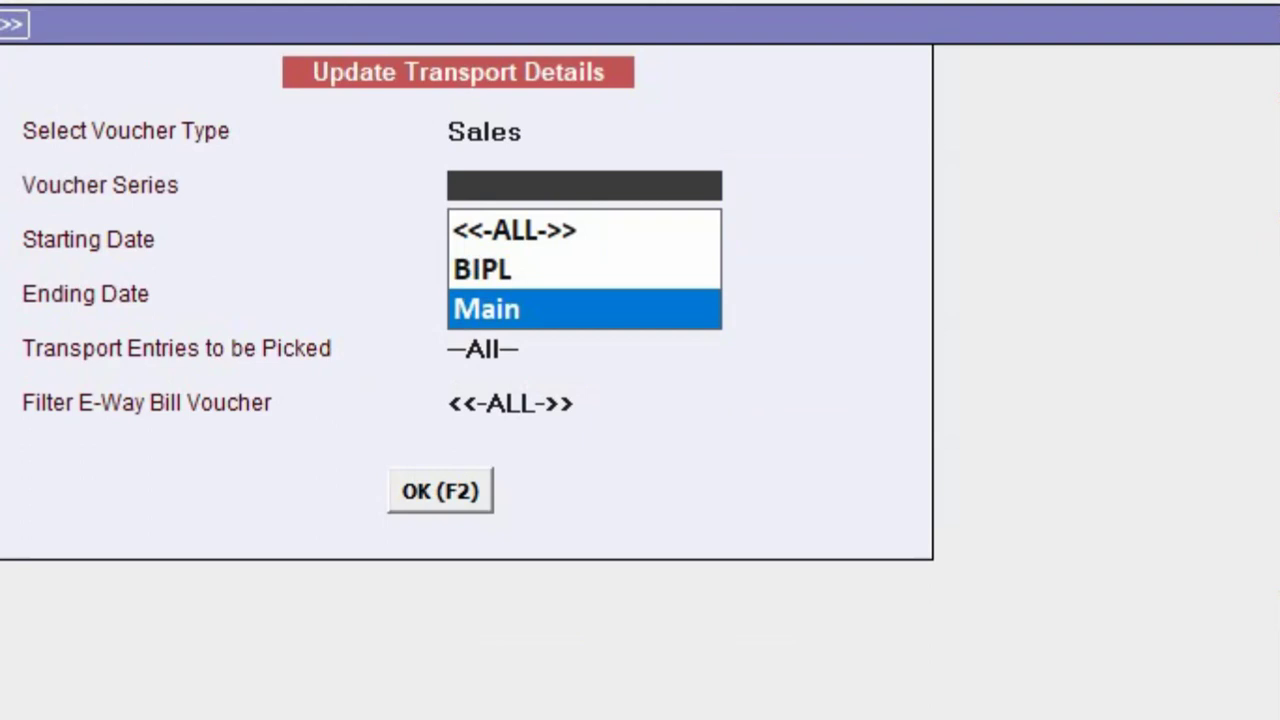
key(Return)
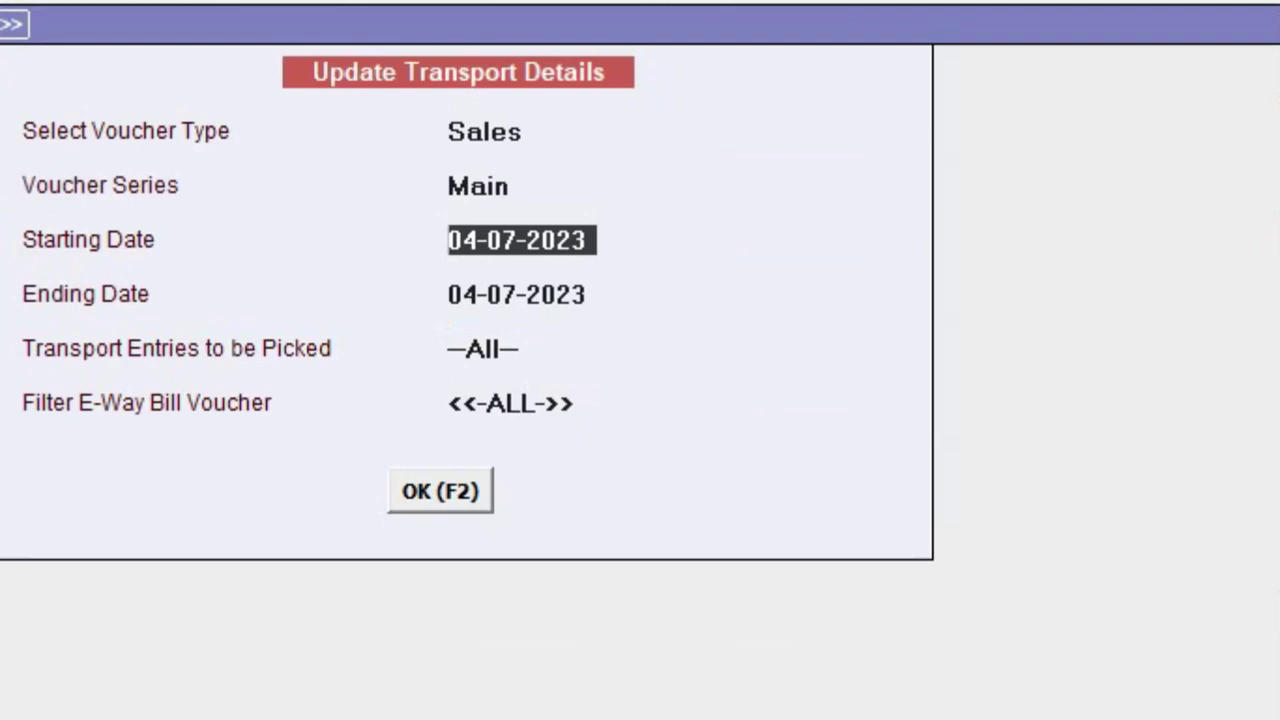
key(Return)
key(Return)
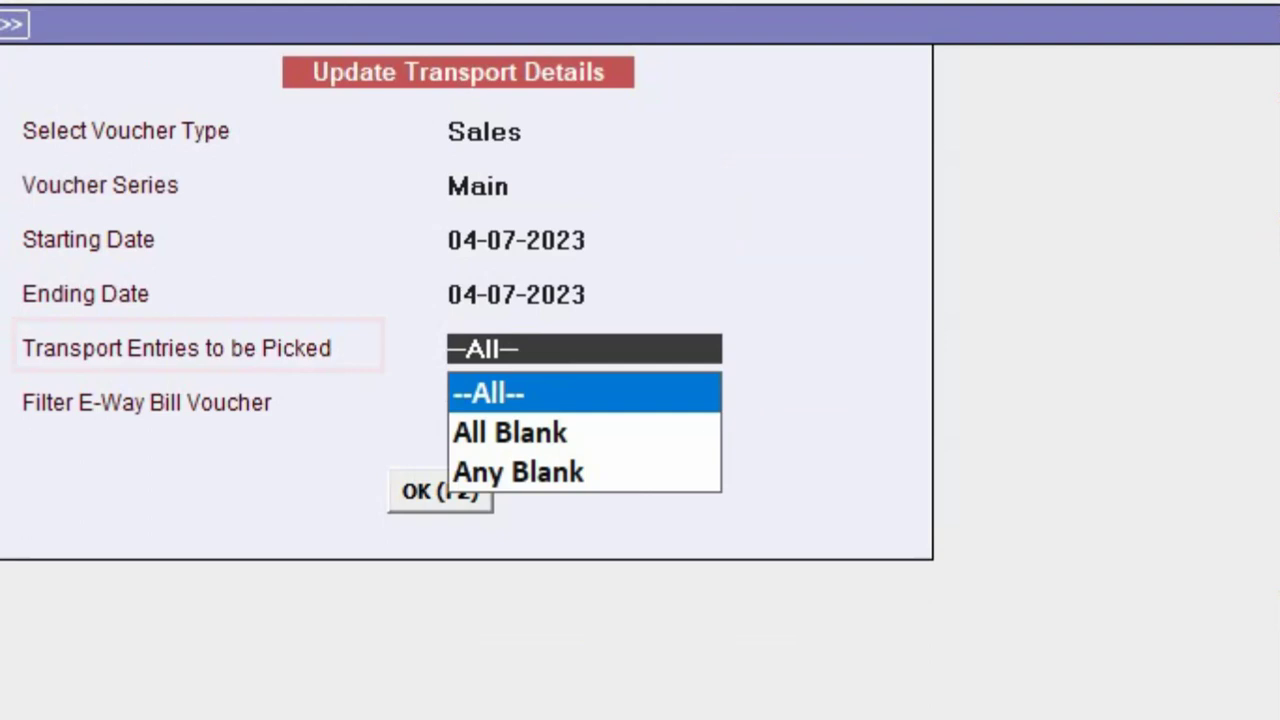
Set Transport Entries to All and E-Way Bill filter to All, then load the vouchers.
key(Down)
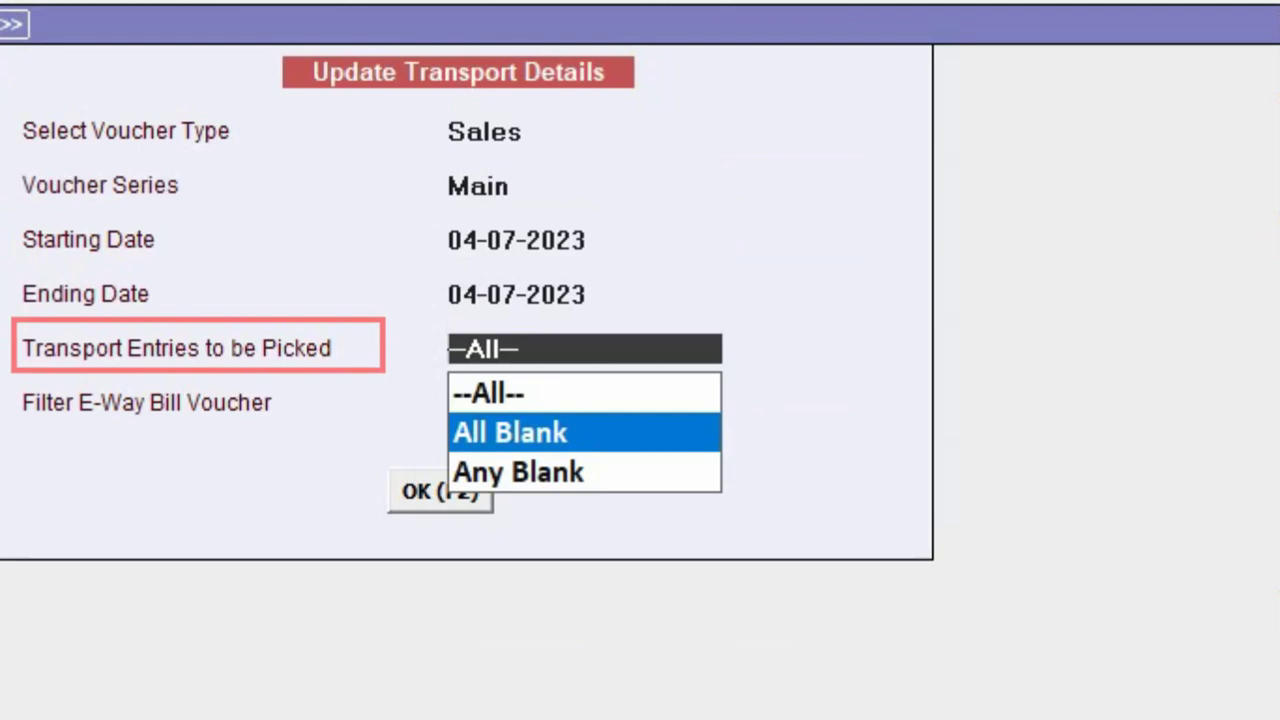
key(Down)
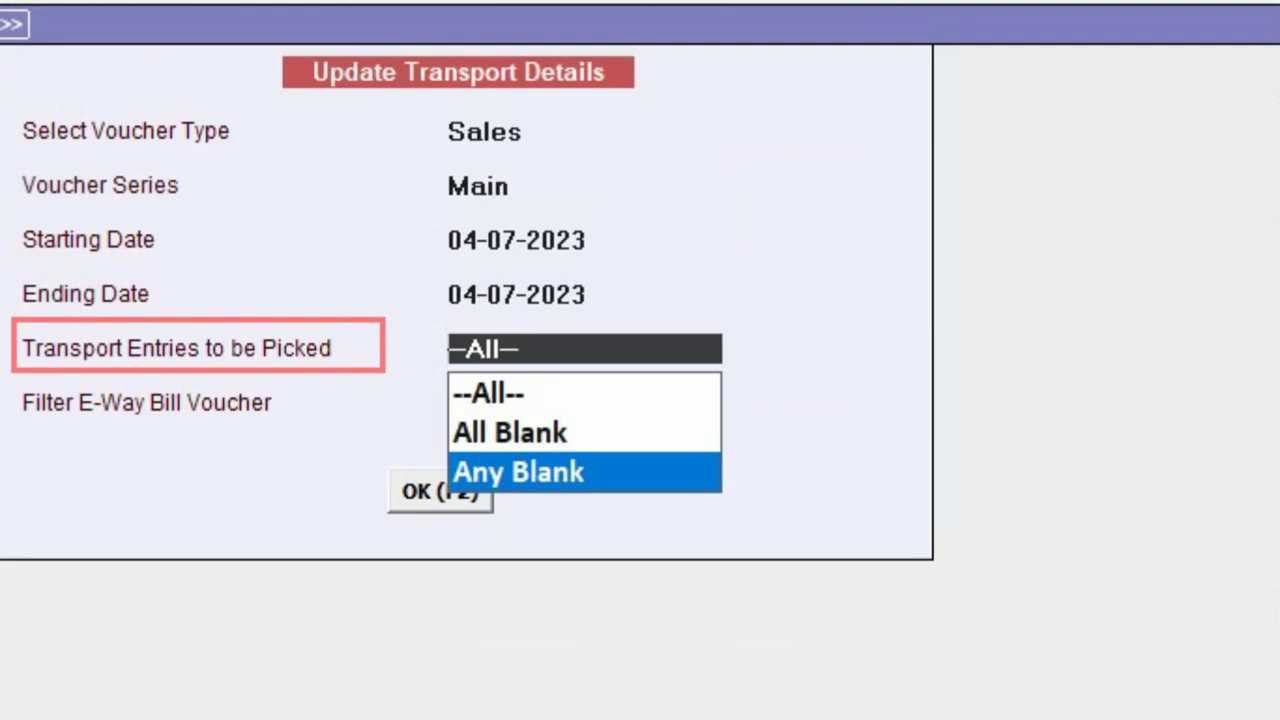
key(Up)
key(Up)
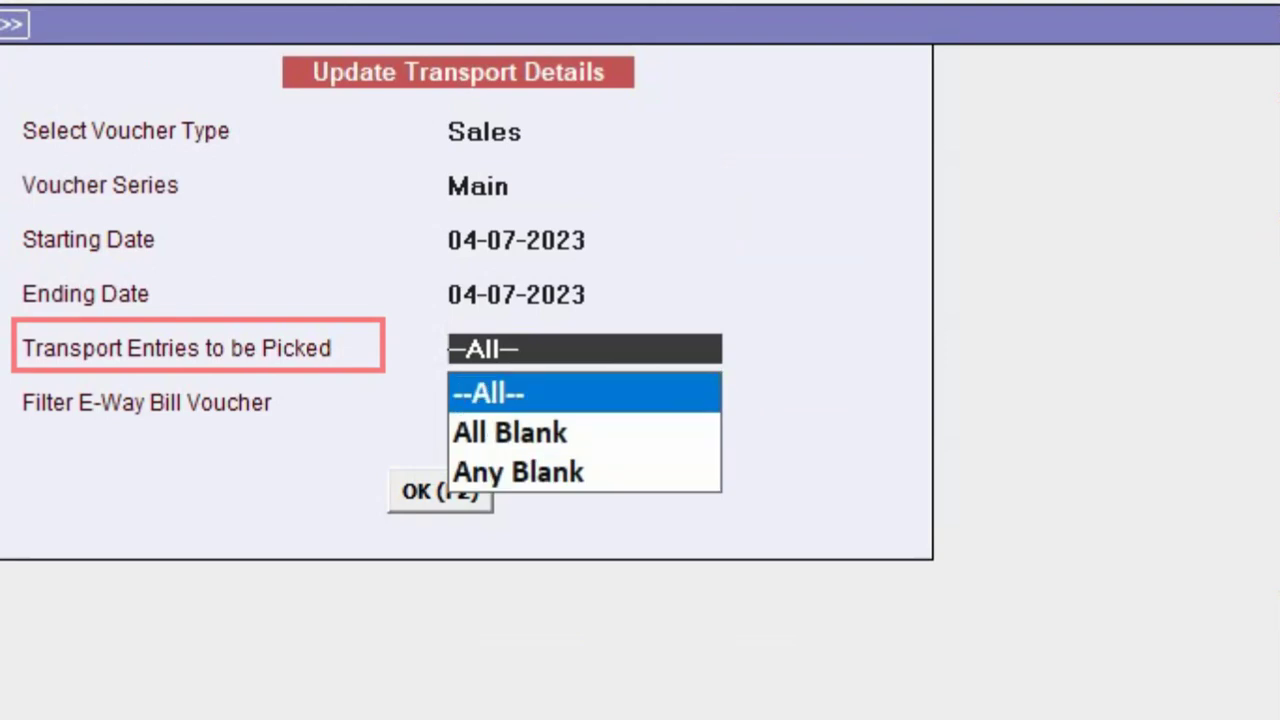
key(Return)
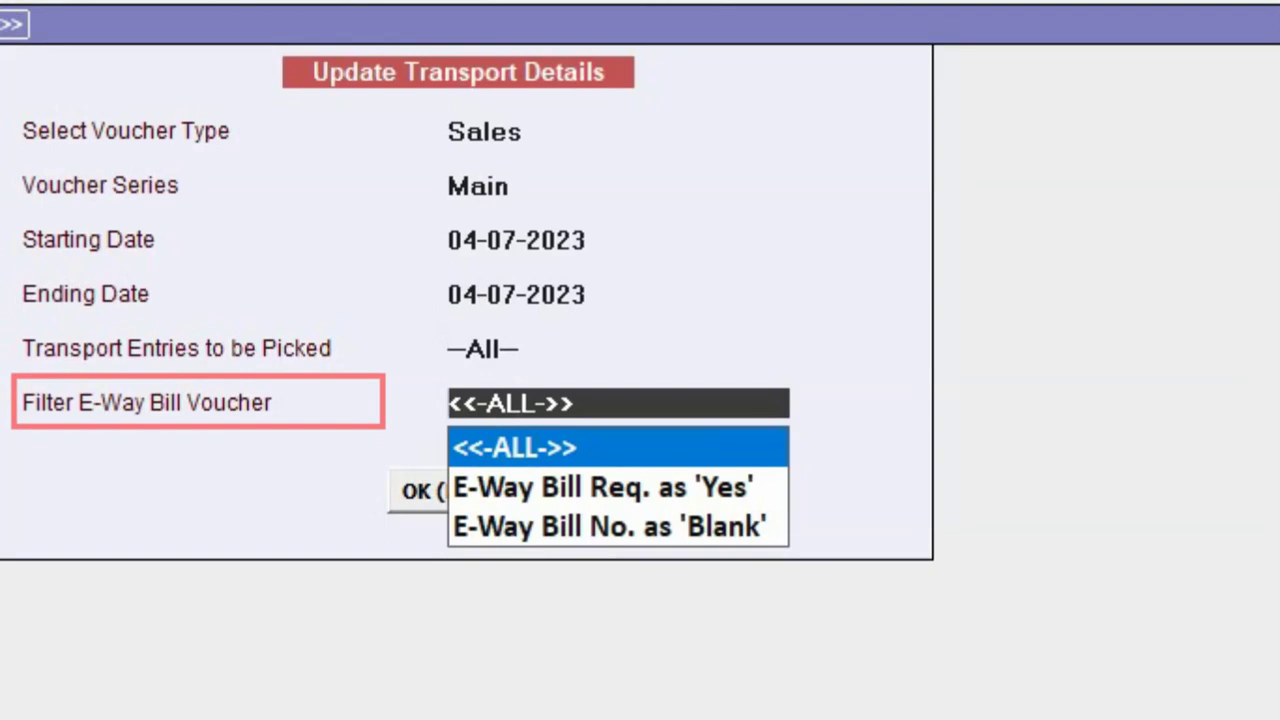
key(Down)
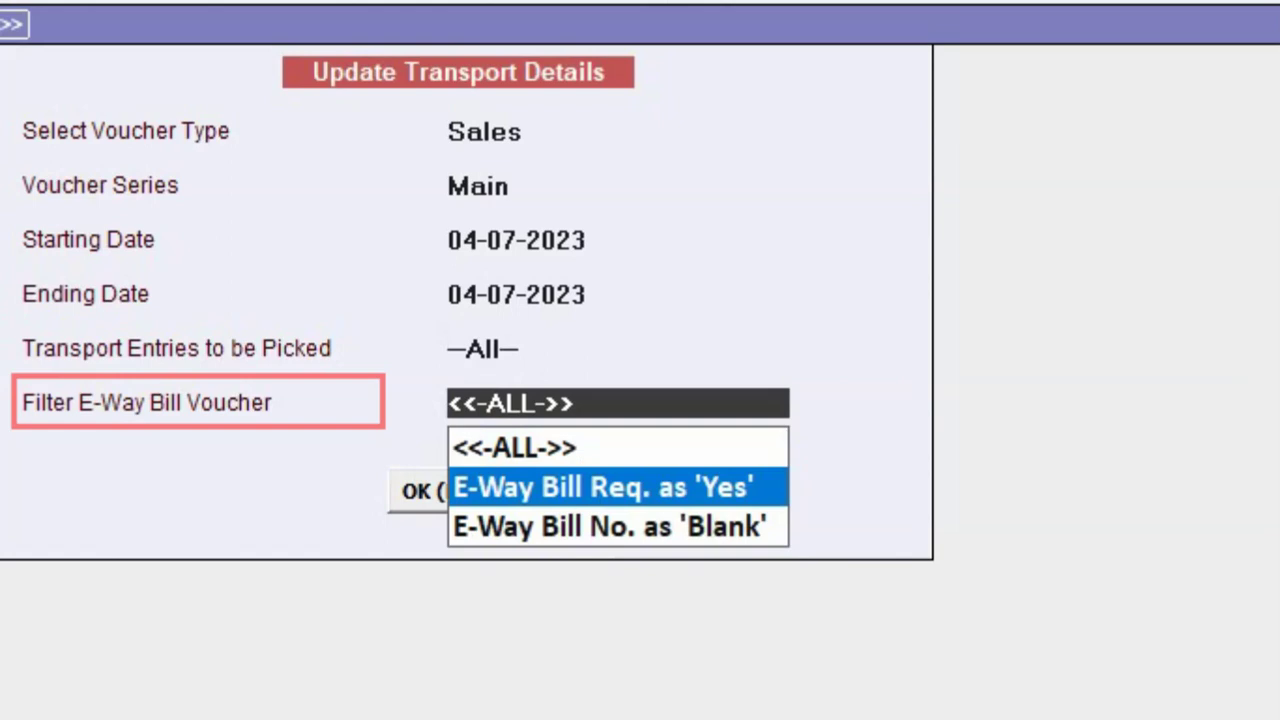
key(Down)
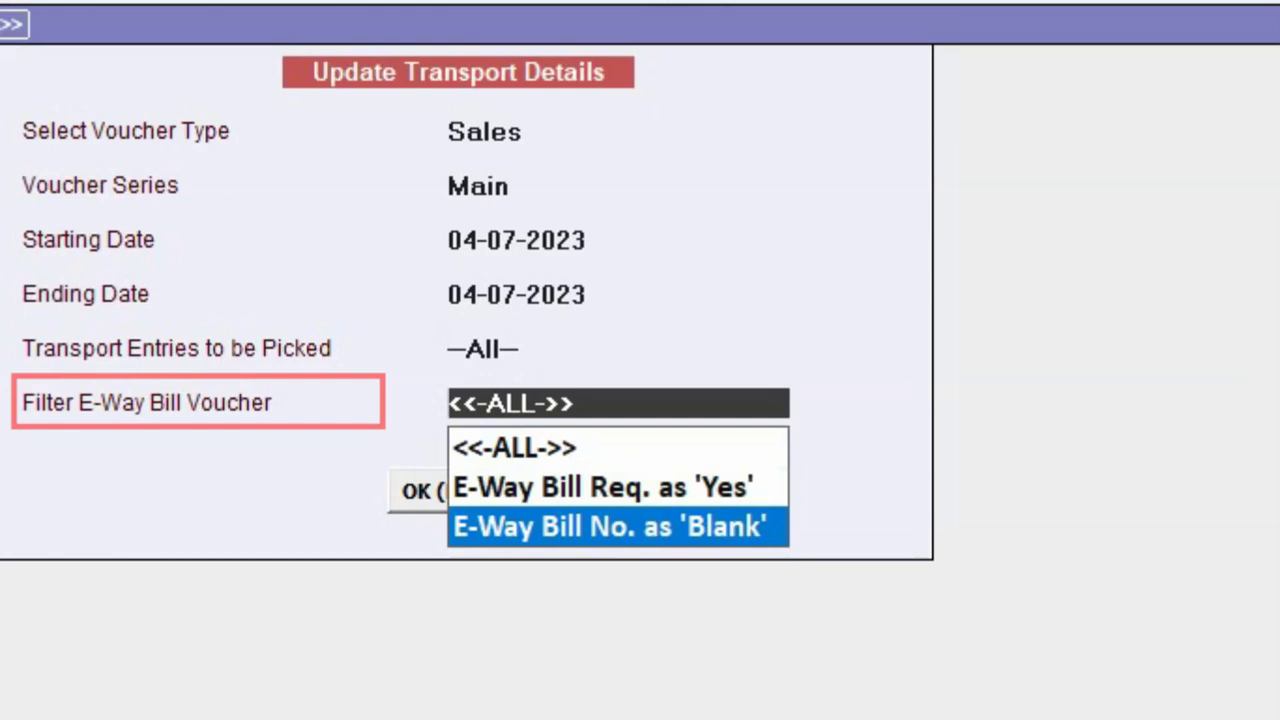
key(Up)
key(Up)
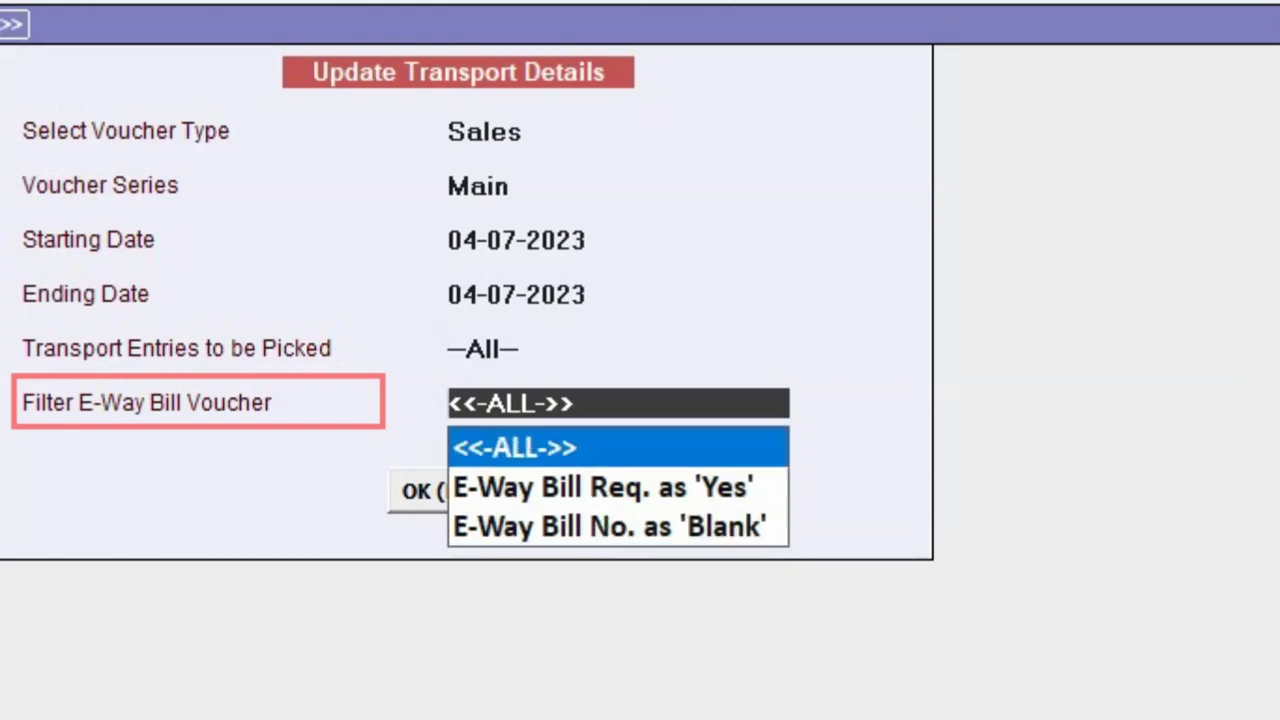
key(Return)
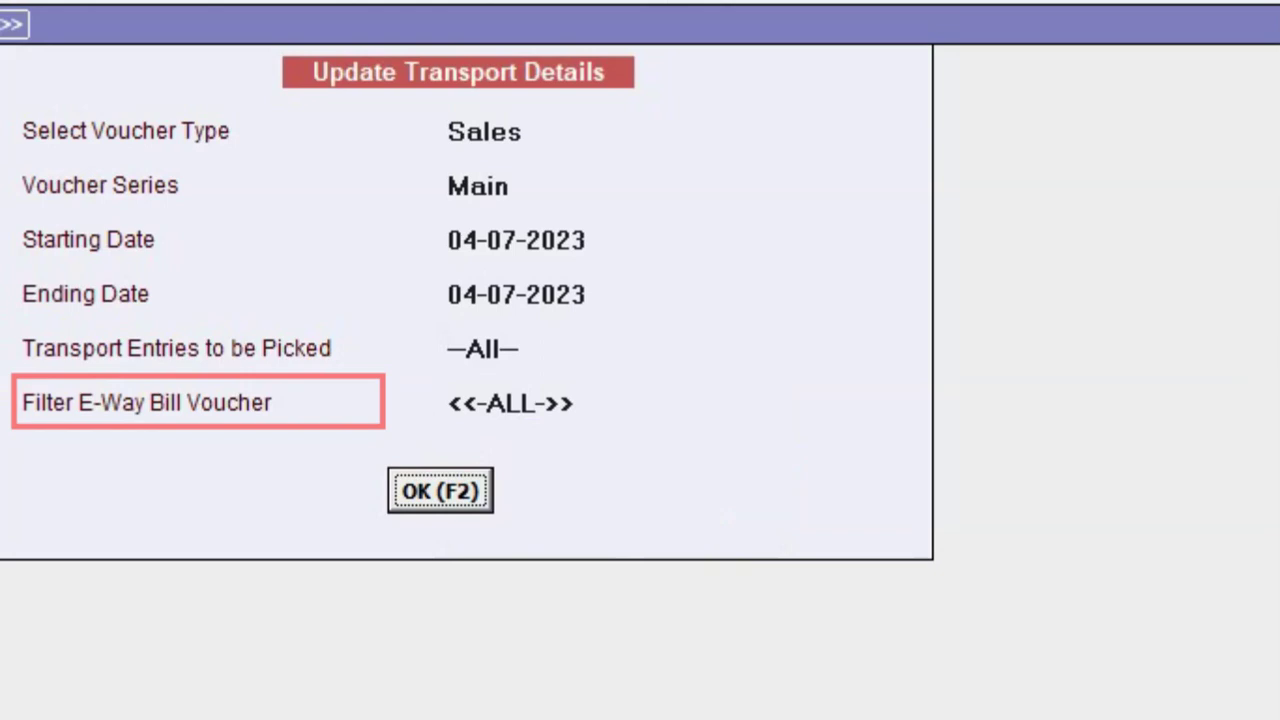
key(Return)
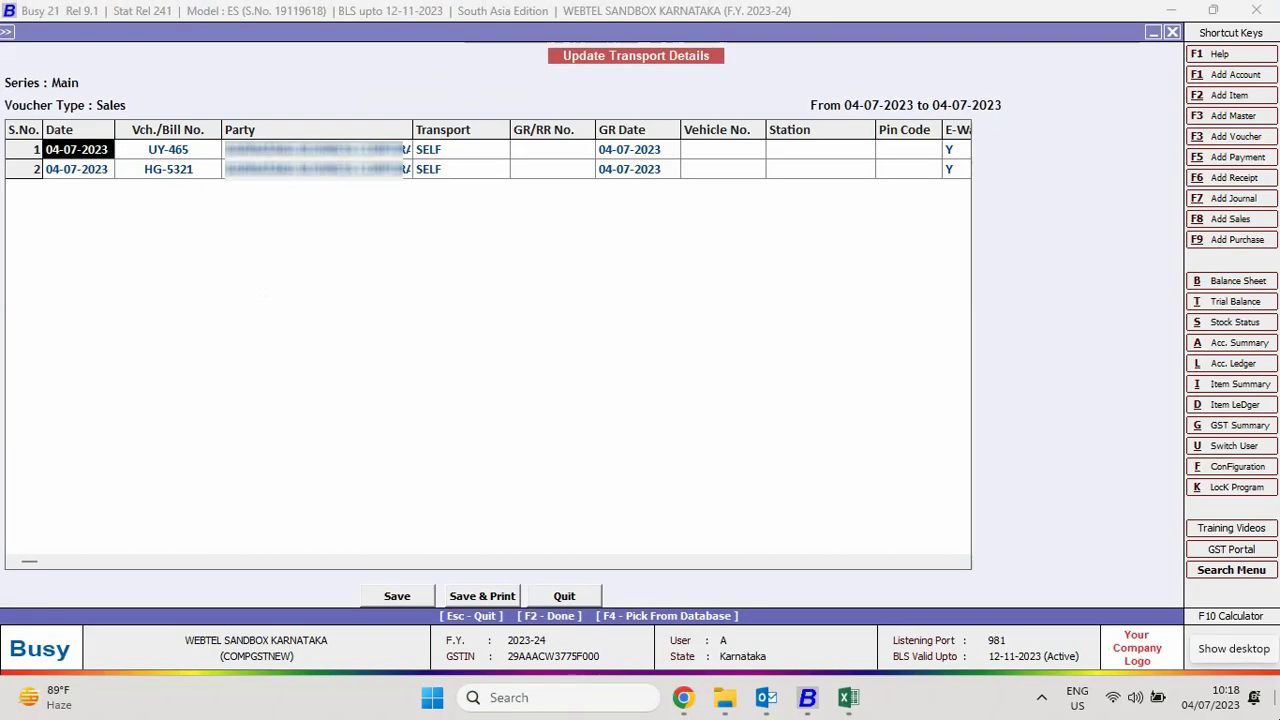
key(Return)
key(Return)
key(Return)
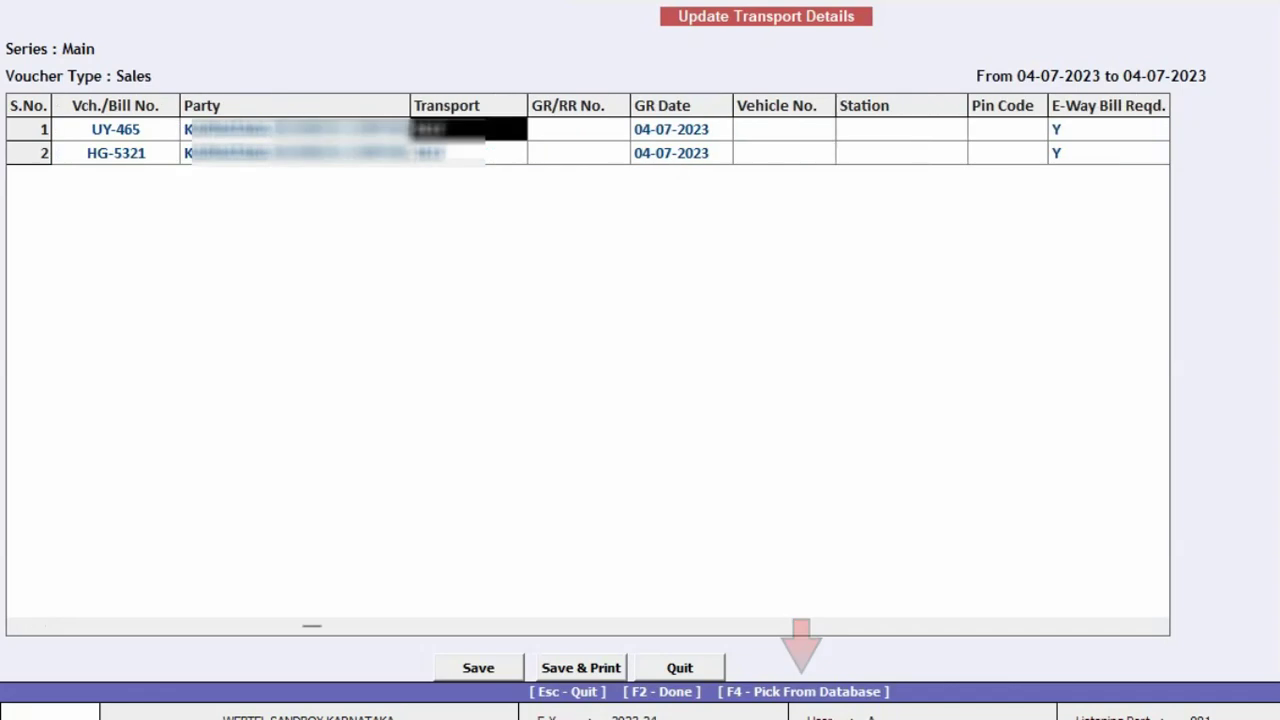
key(F4)
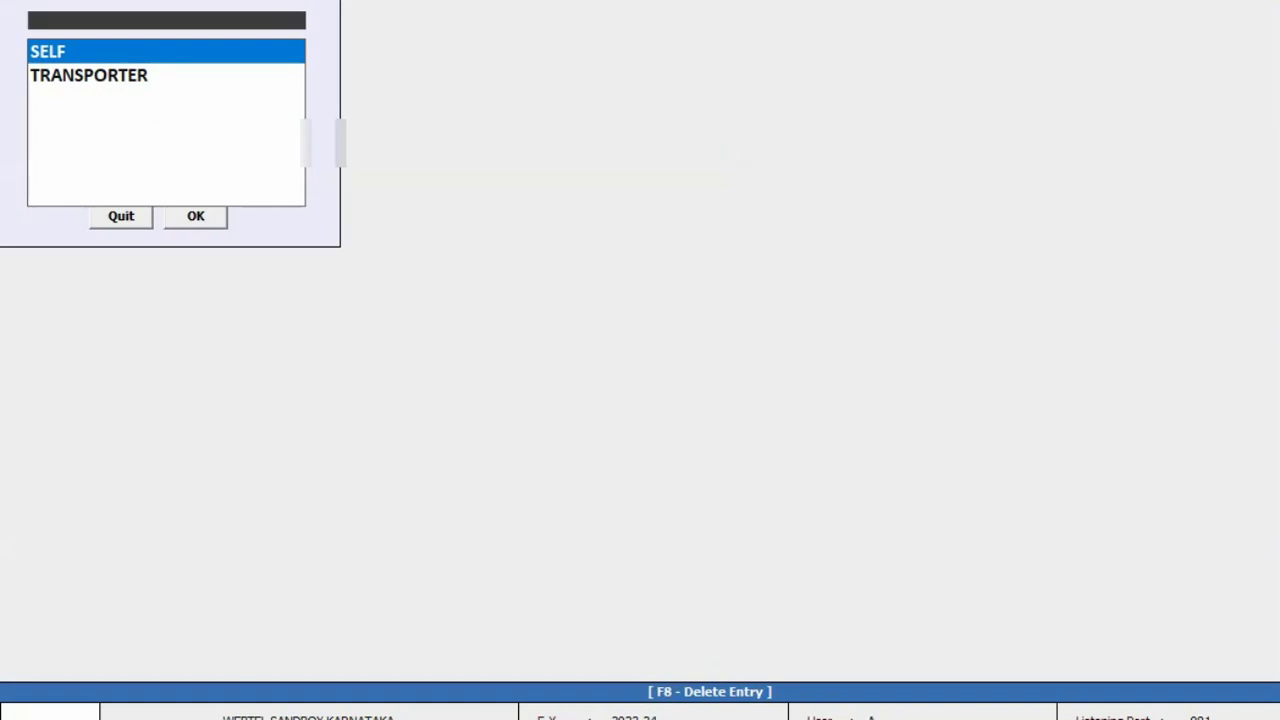
key(Down)
key(Up)
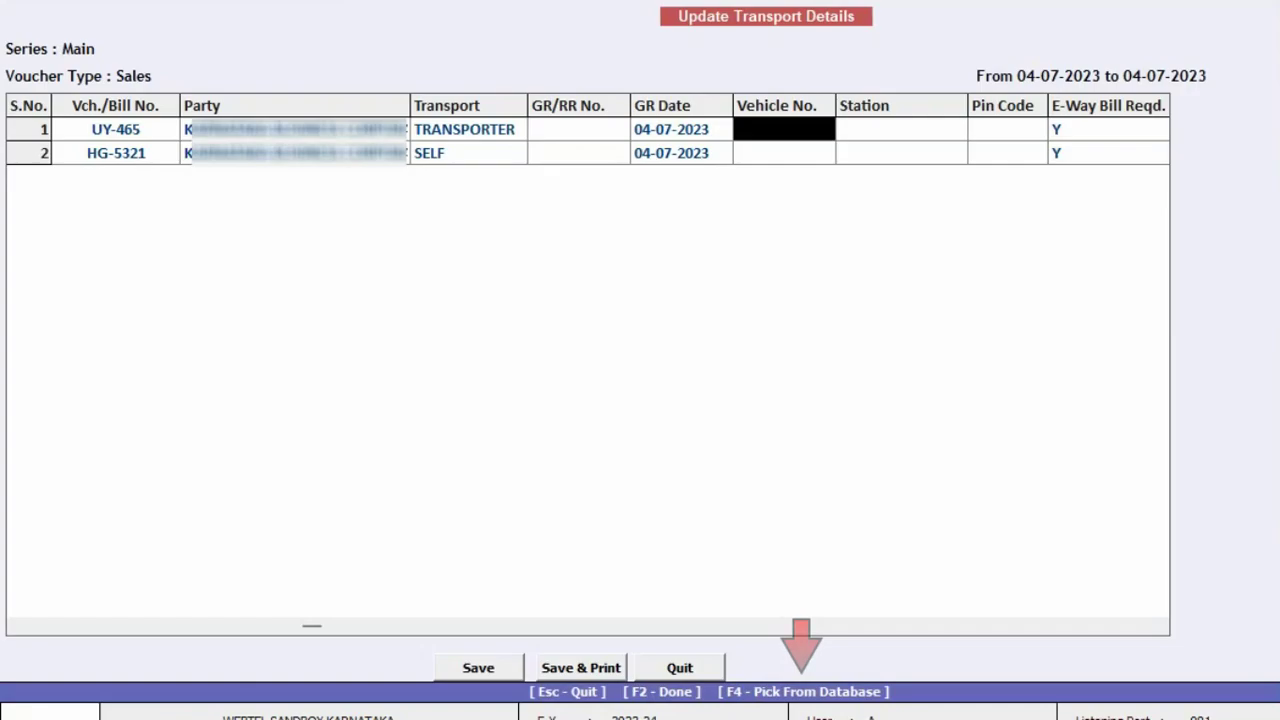
key(F4)
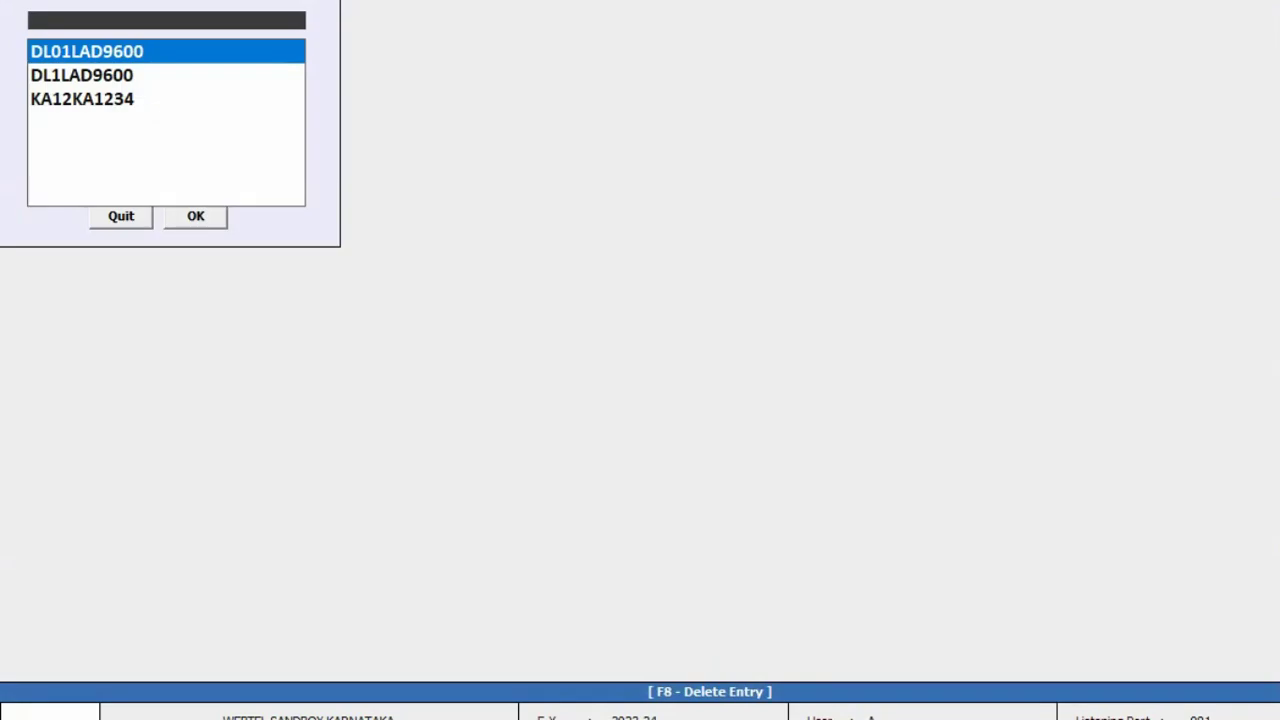
key(Return)
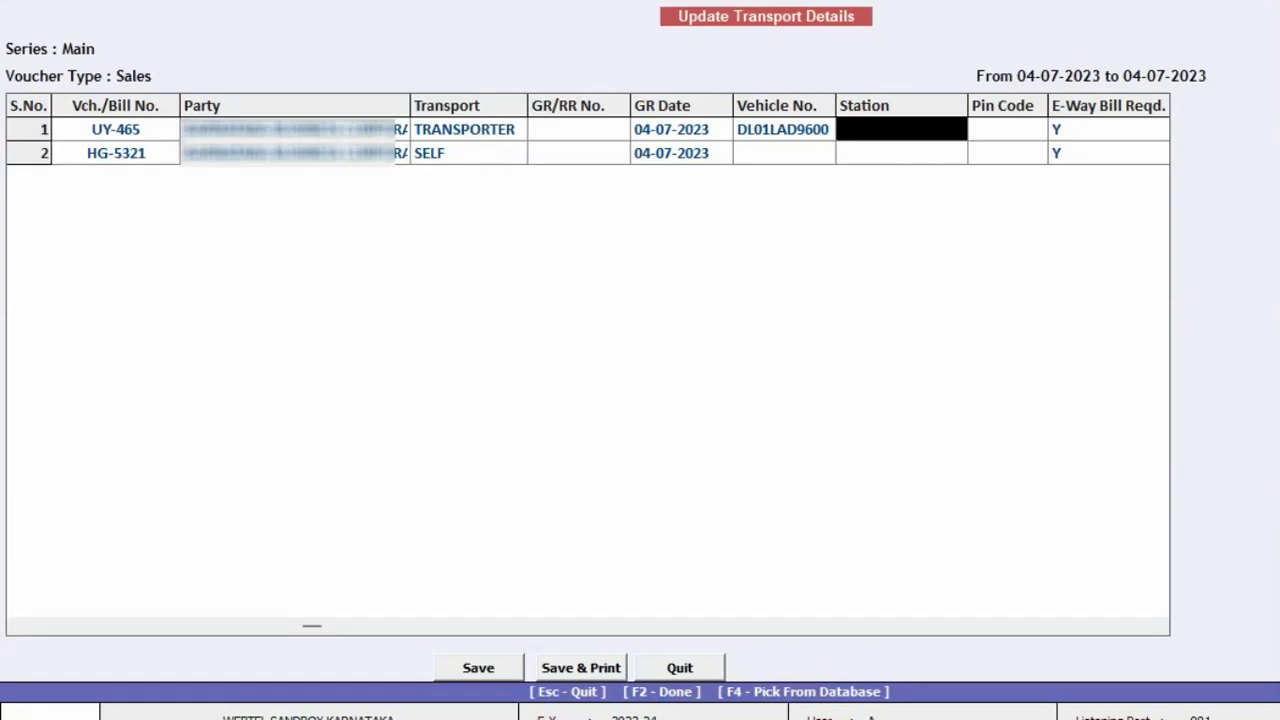
Enter station Chennai, pin code 110087 and mode Road, then save the update.
text(Chennai)
key(Return)
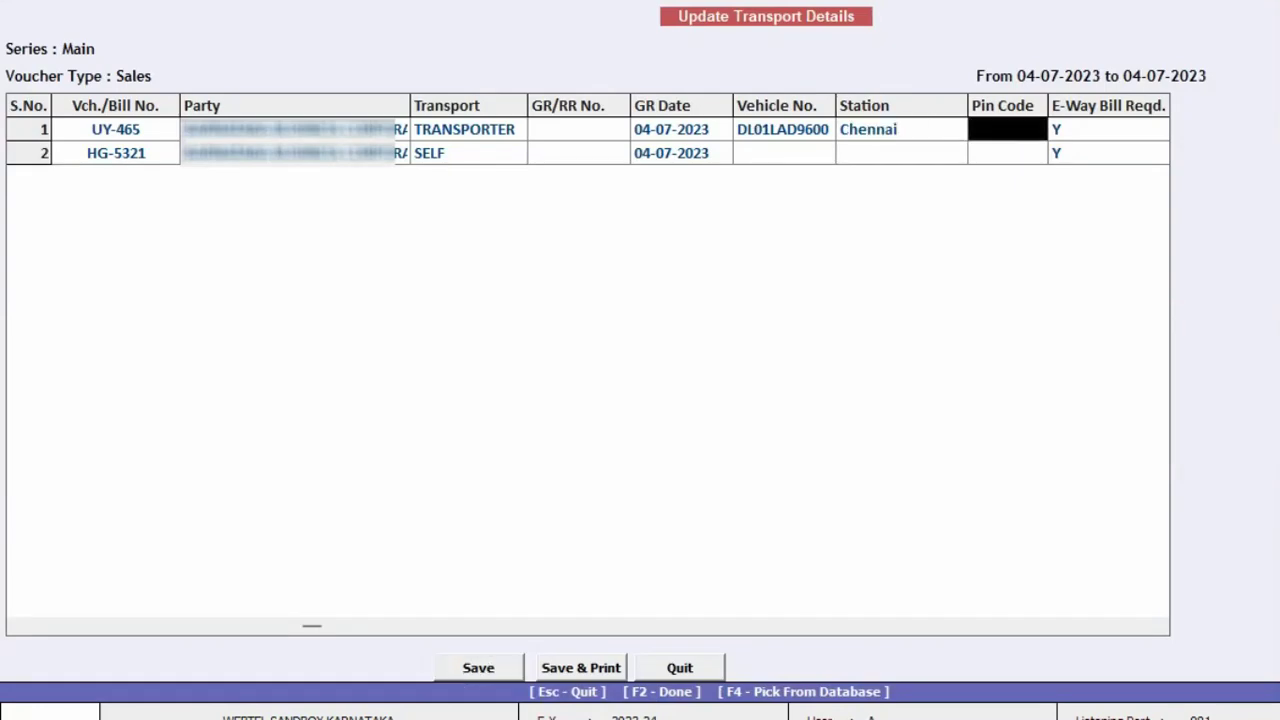
text(110087)
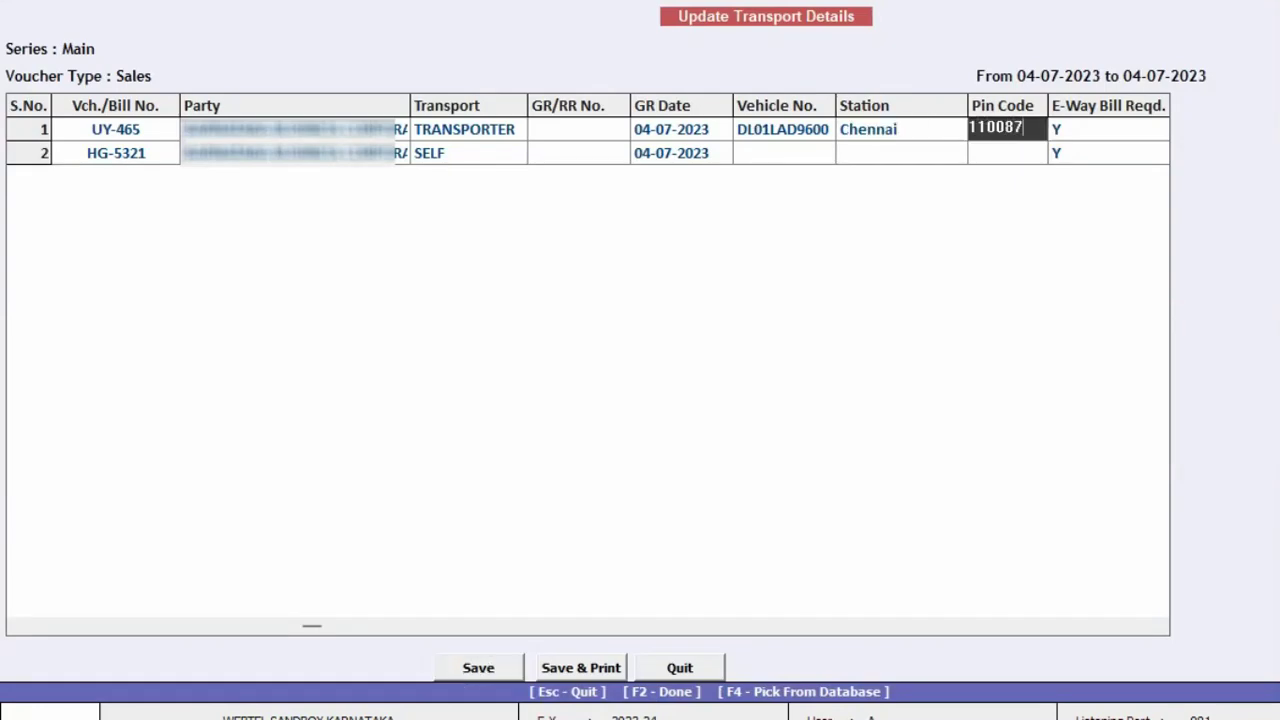
key(Return)
key(Return)
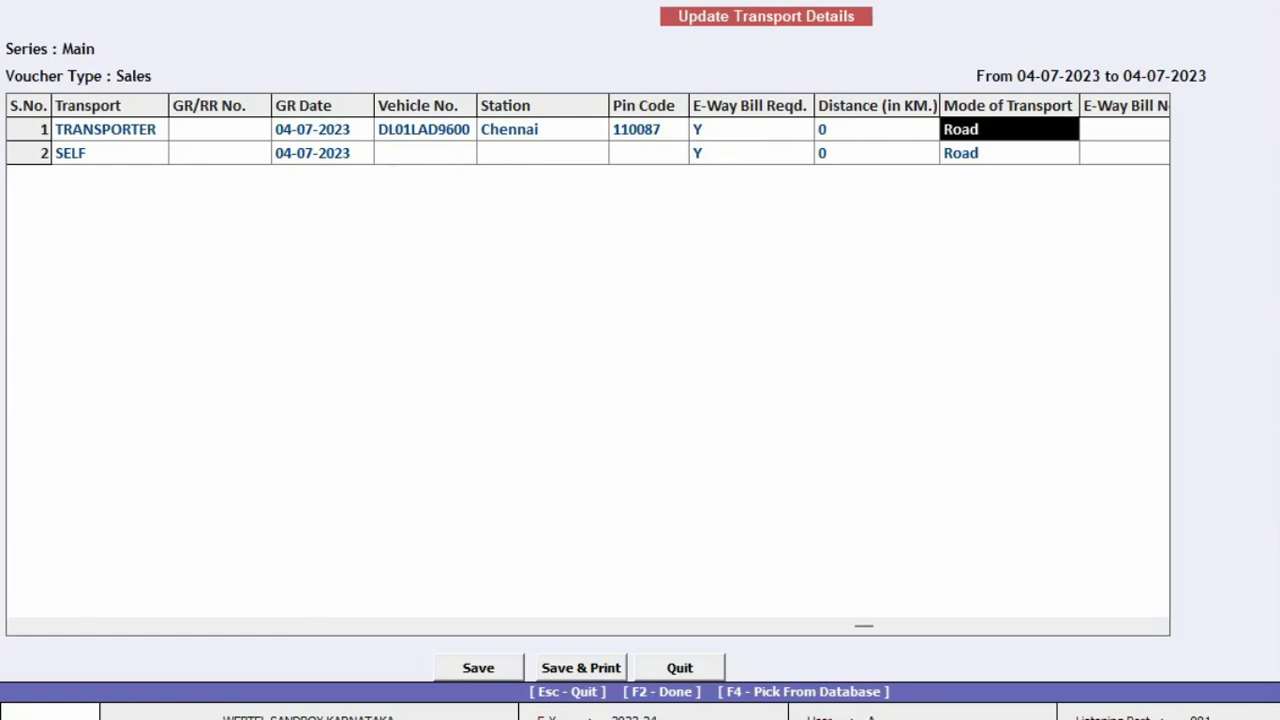
key(Return)
key(Up)
key(Up)
key(Up)
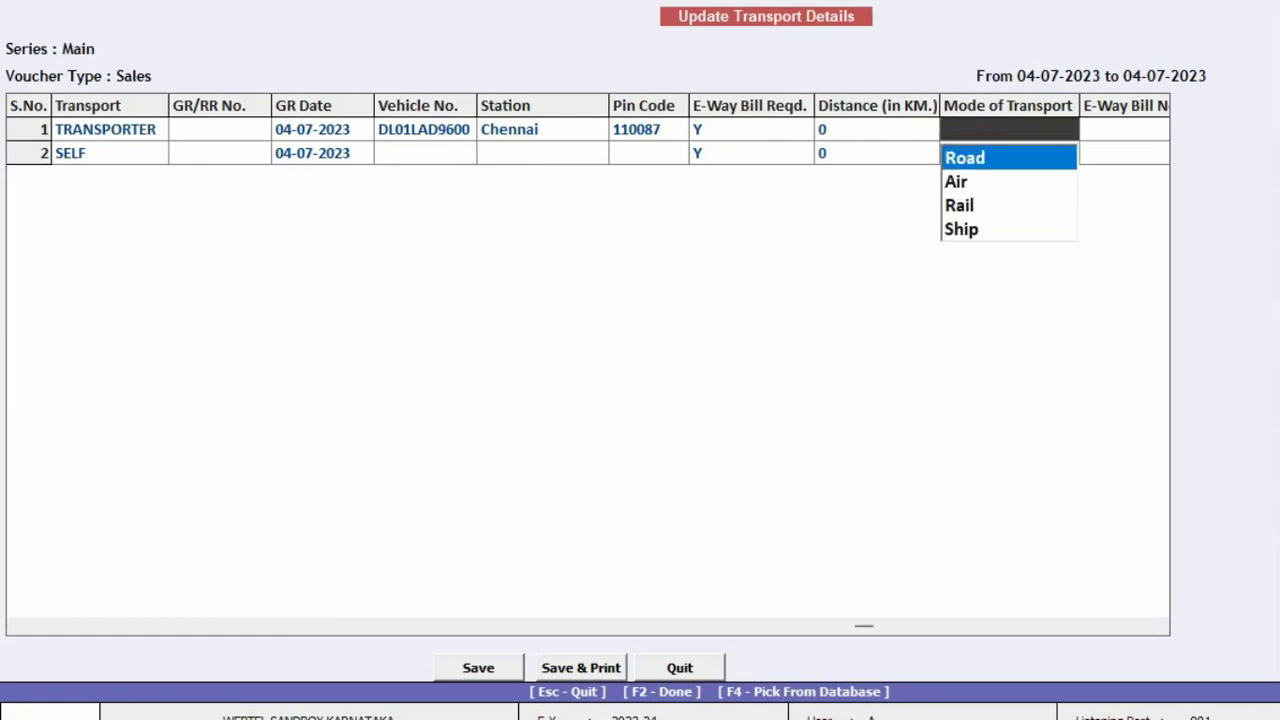
key(Return)
key(F2)
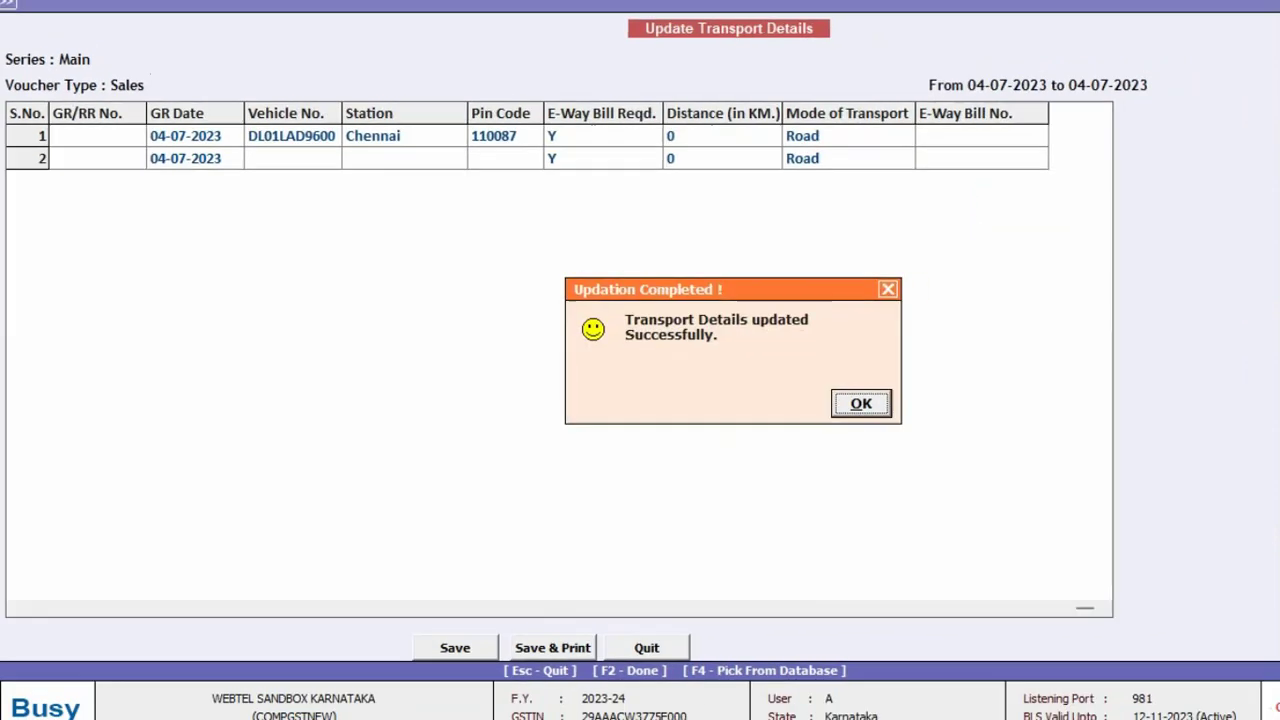
key(Return)
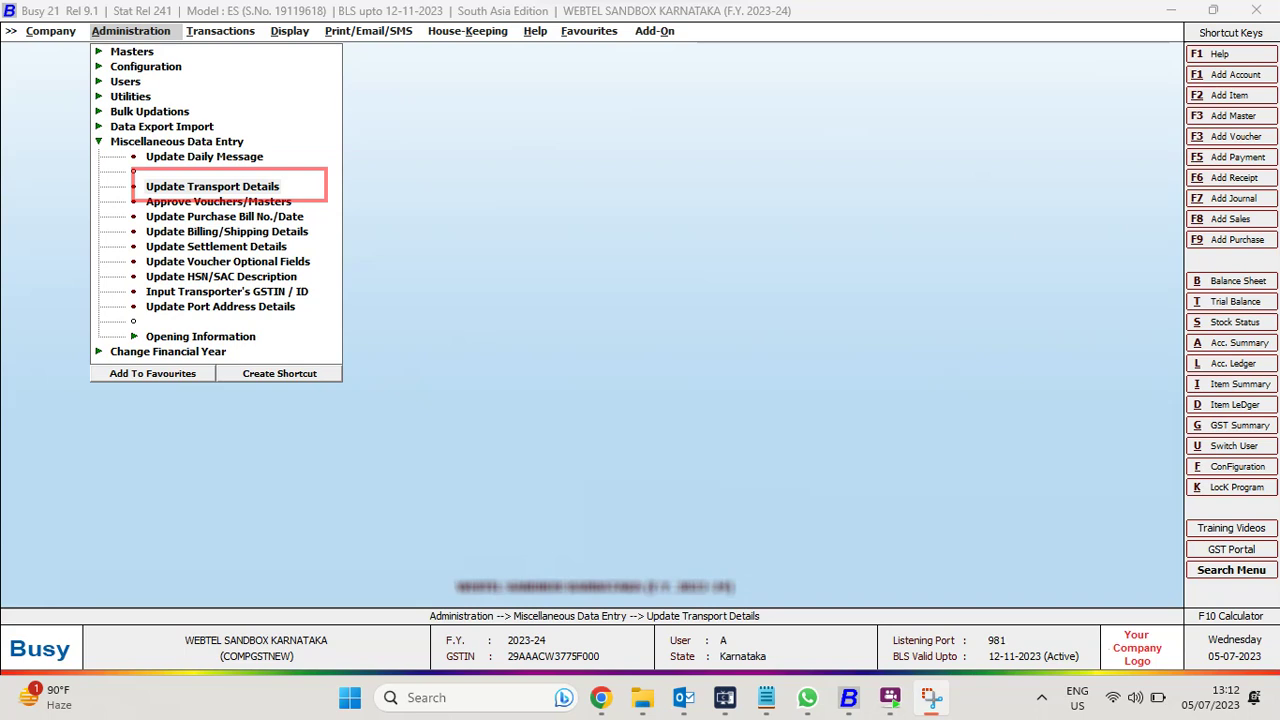